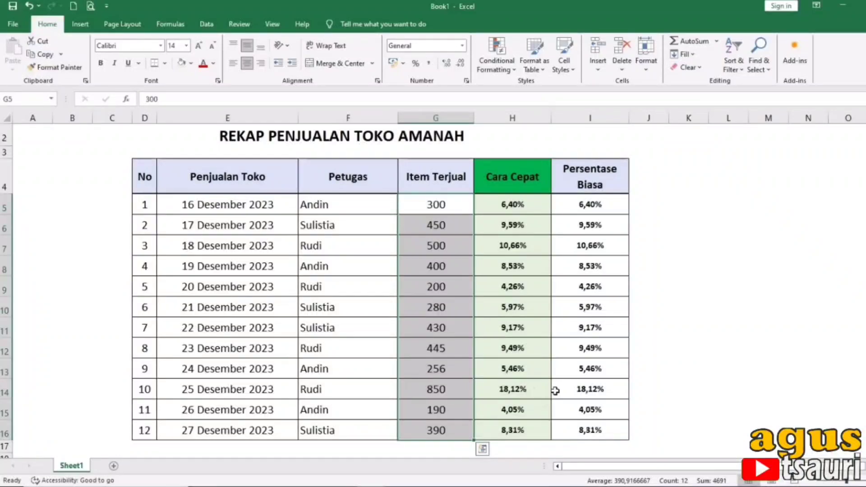
Step: Check the existing formulas in the first Cara Cepat and Persentase Biasa cells, then select I5
click(778, 336)
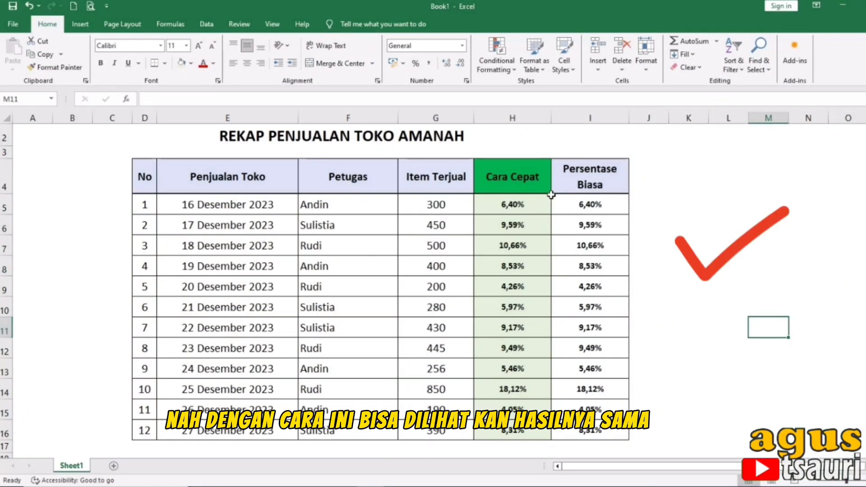
click(513, 205)
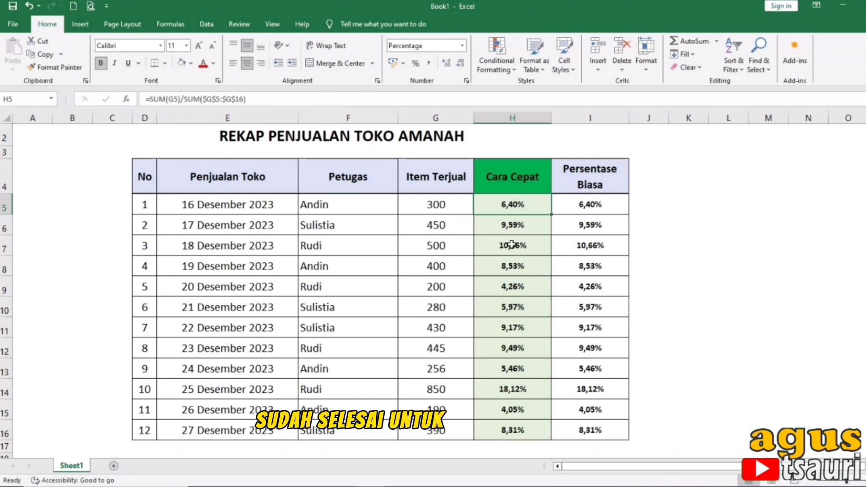
click(582, 209)
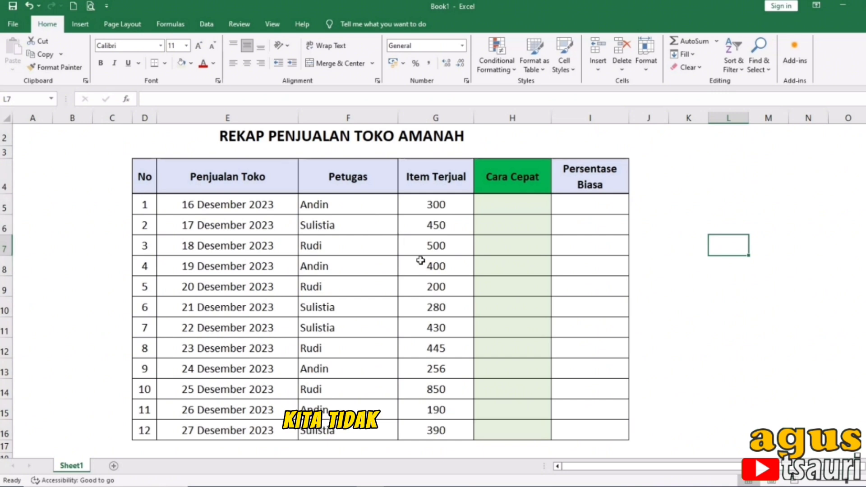
click(604, 215)
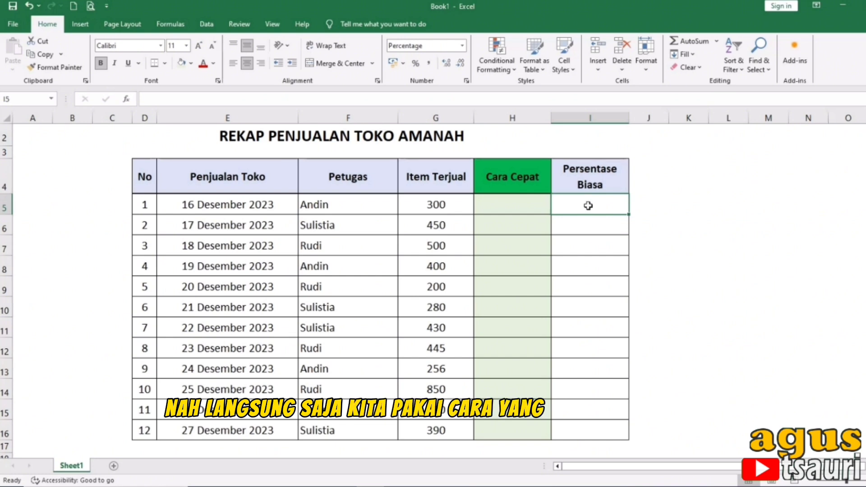
Step: Enter =G5/SUM(G5:G16) in I5 to compute day 1's share of items sold
text(=)
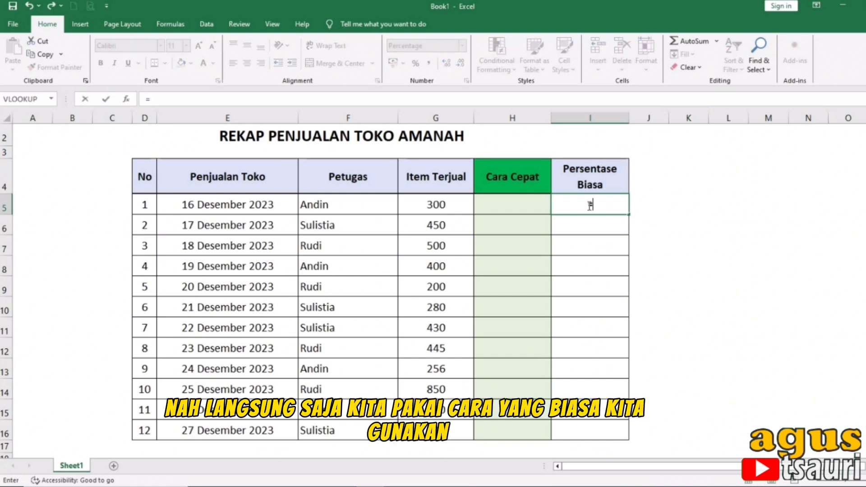
click(452, 203)
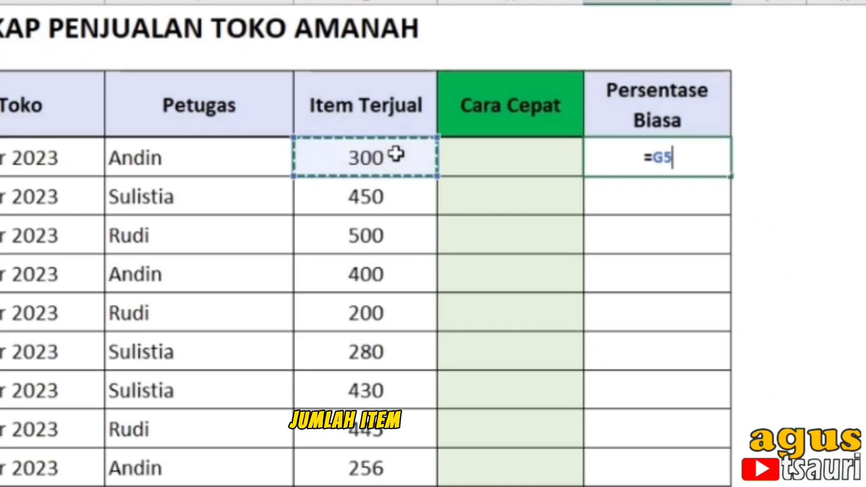
text(/)
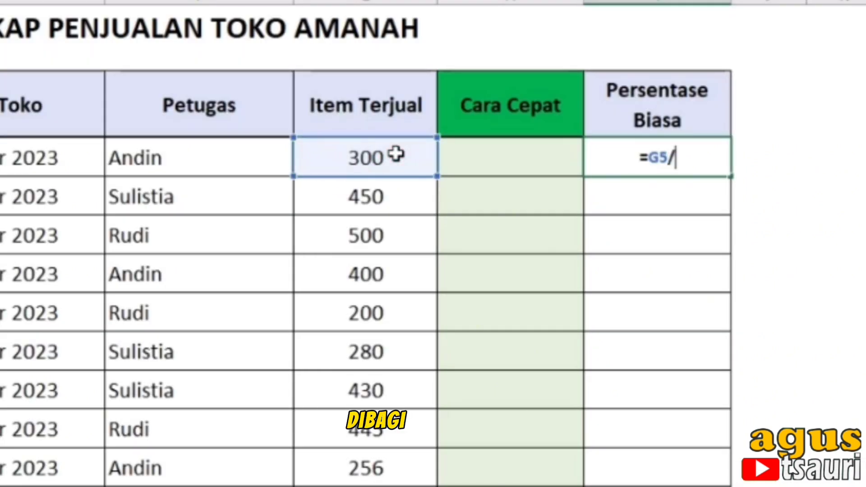
text(sum)
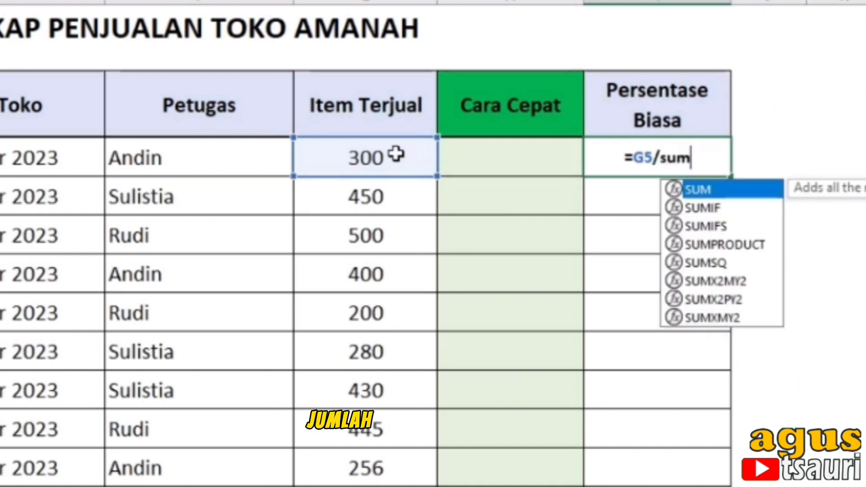
text(()
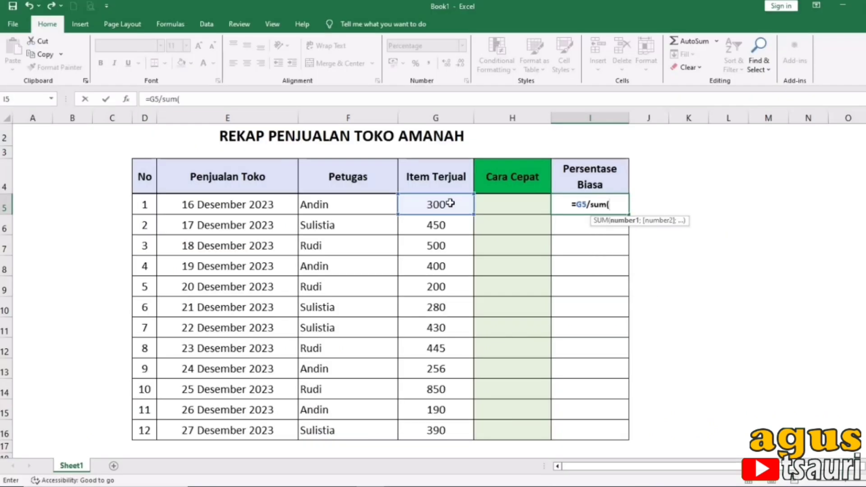
drag(436, 201, 431, 425)
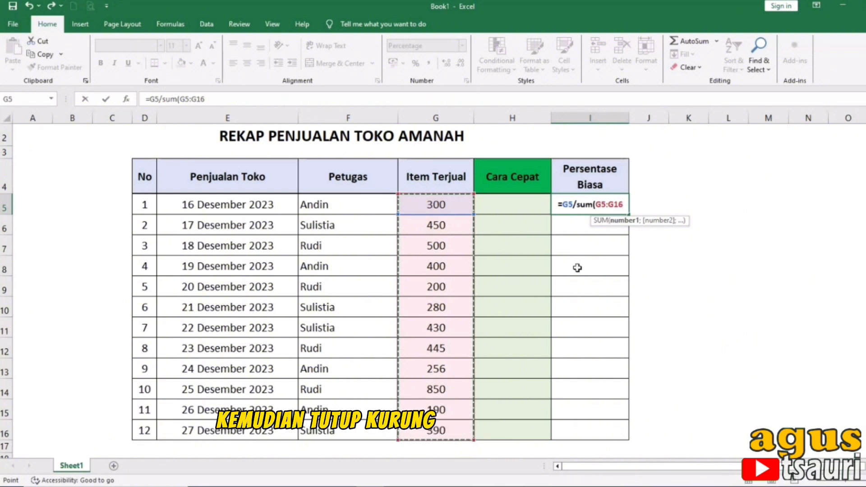
text())
key(Return)
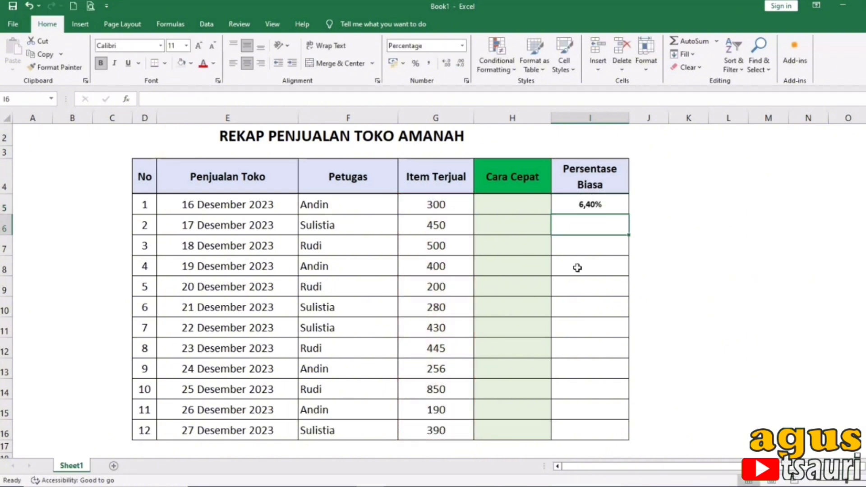
Step: Make the total range absolute so I5 reads =G5/SUM($G$5:$G$16), showing 6,40%
double_click(593, 204)
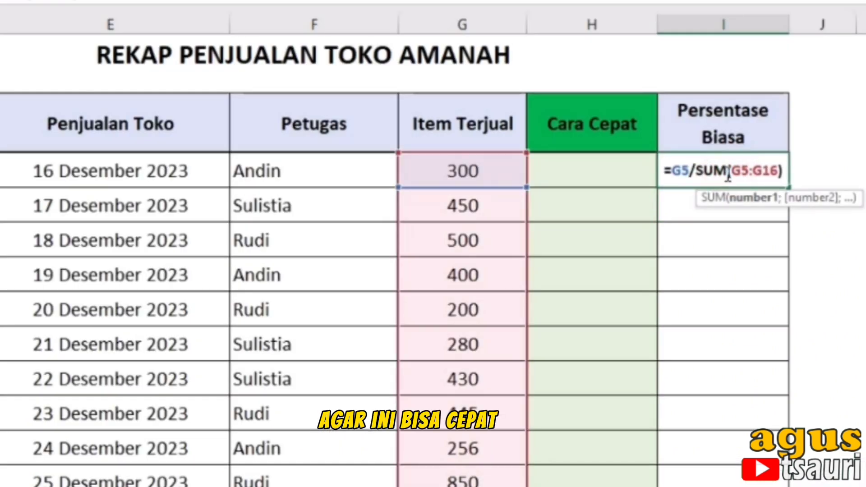
click(732, 172)
drag(732, 171, 777, 171)
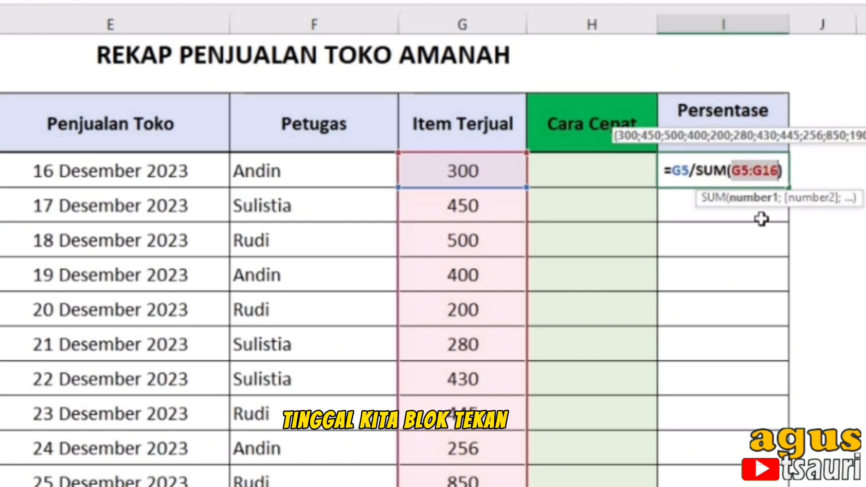
key(F4)
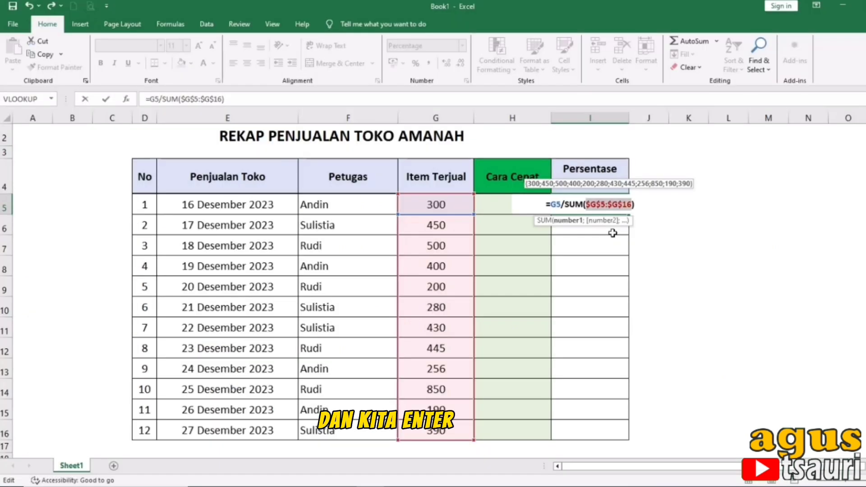
key(Return)
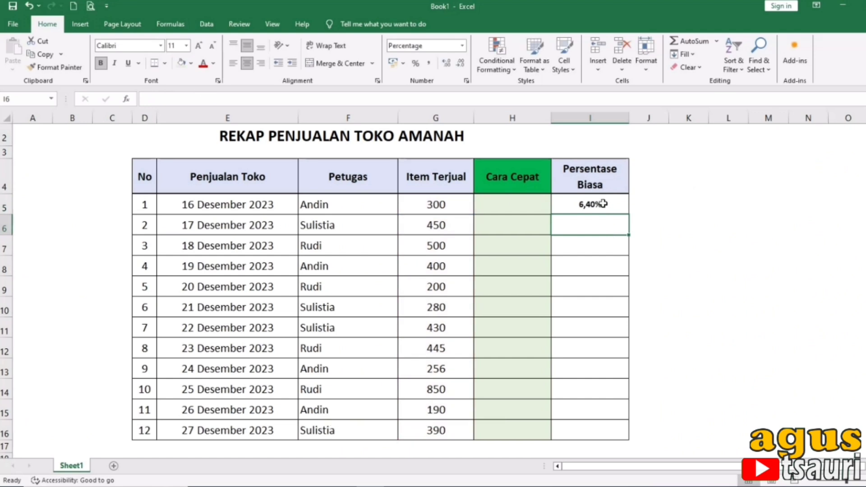
Step: Copy the I5 formula down to I16, giving daily shares from 4,05% to 18,12%
click(602, 204)
drag(626, 215, 617, 443)
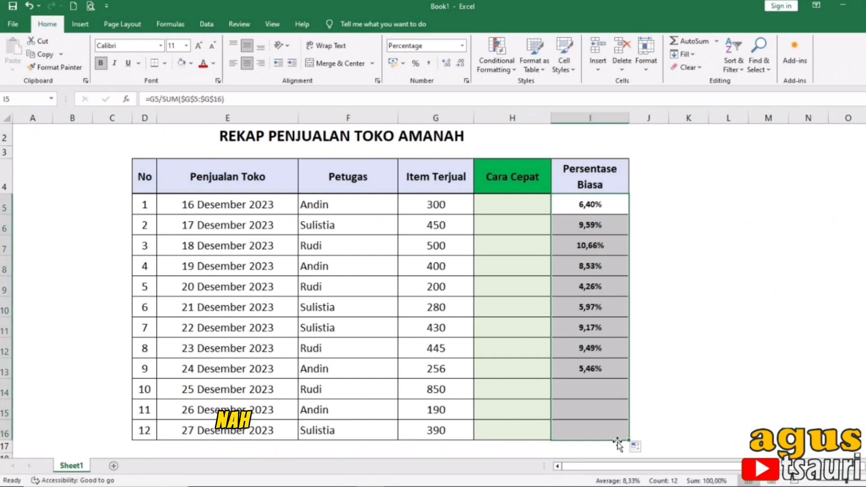
click(663, 377)
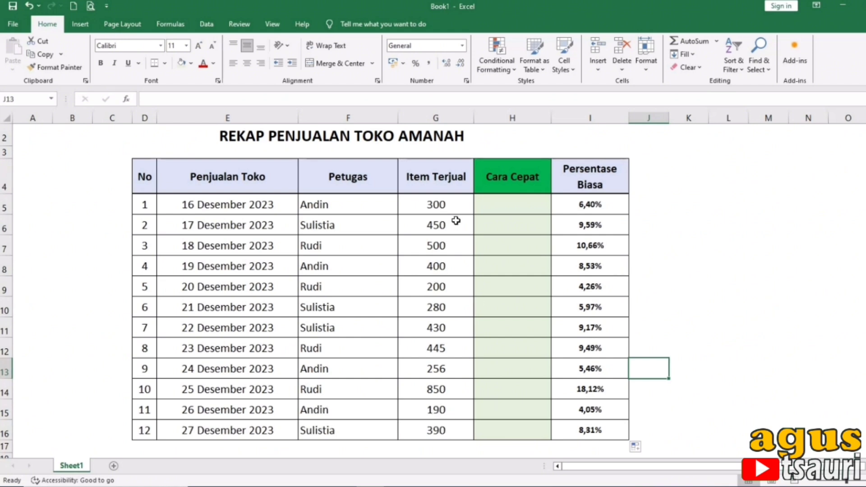
drag(447, 201, 438, 431)
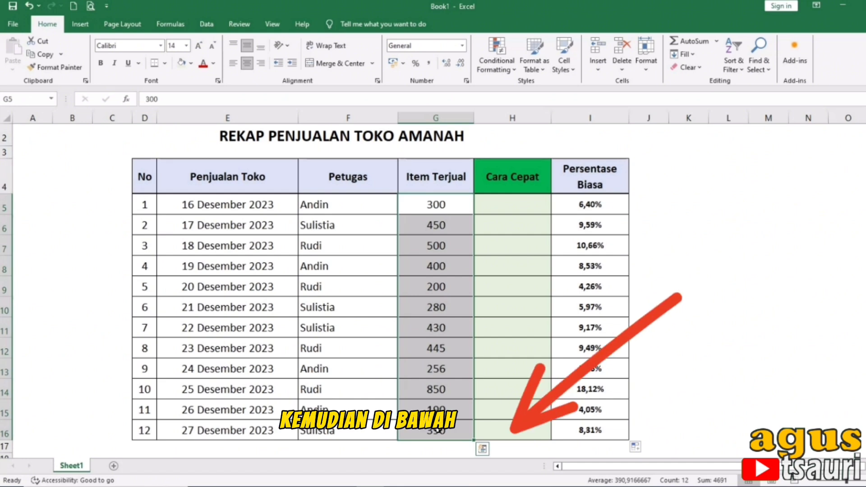
Step: Try Quick Analysis Totals % Total, which adds an unwanted 100,00% row, and undo it
click(483, 449)
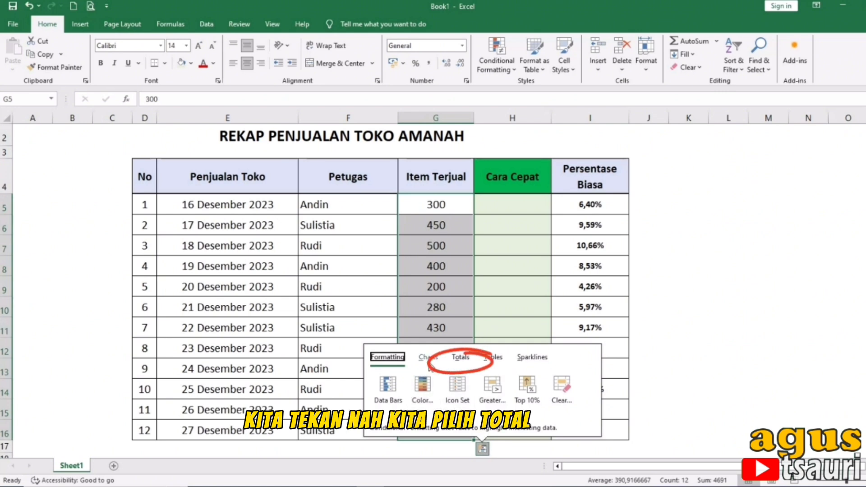
click(469, 355)
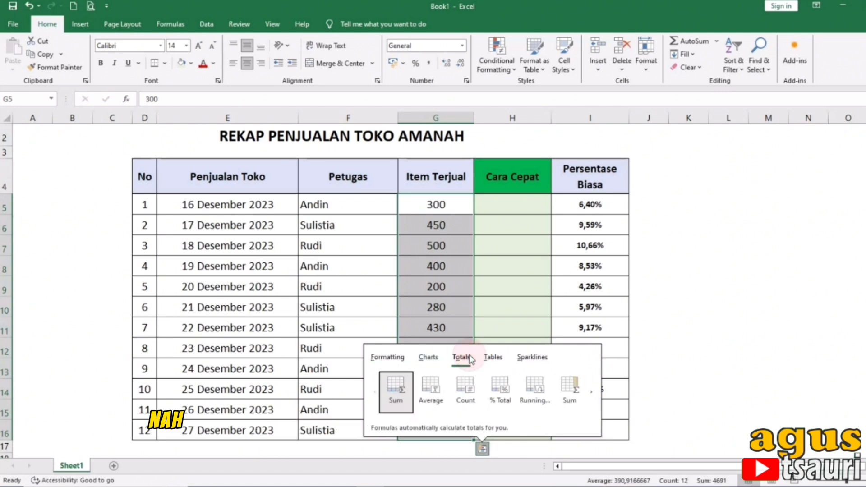
click(590, 392)
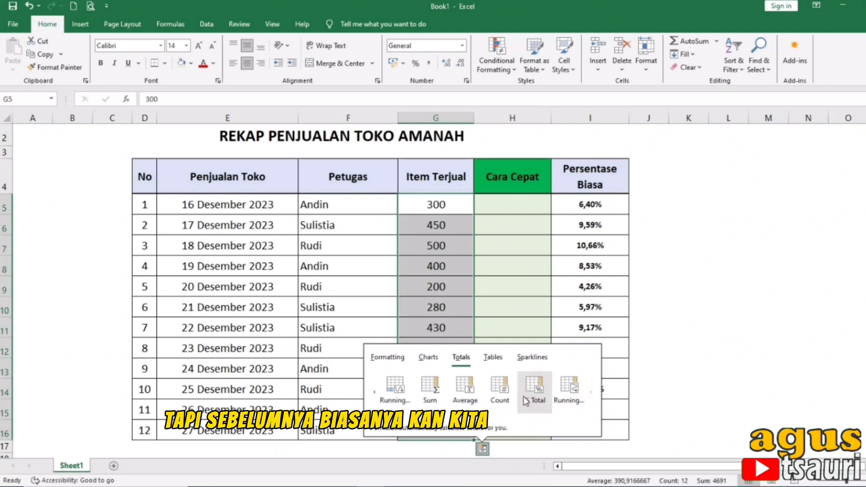
click(374, 393)
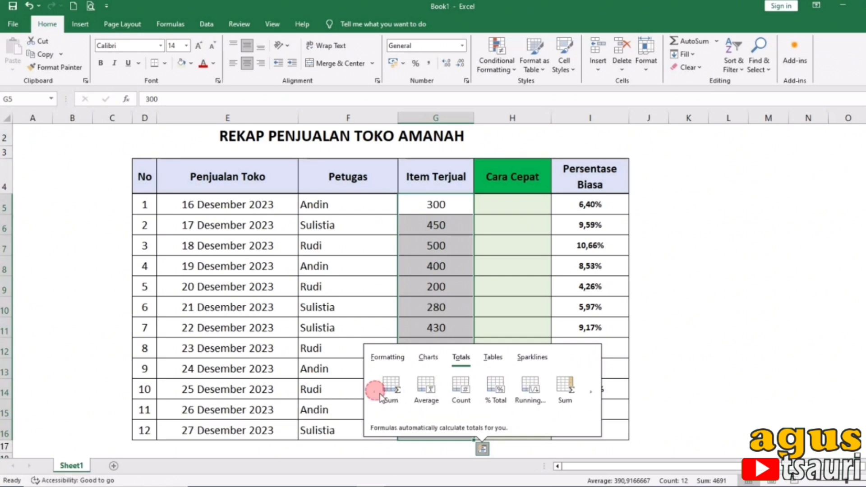
click(501, 385)
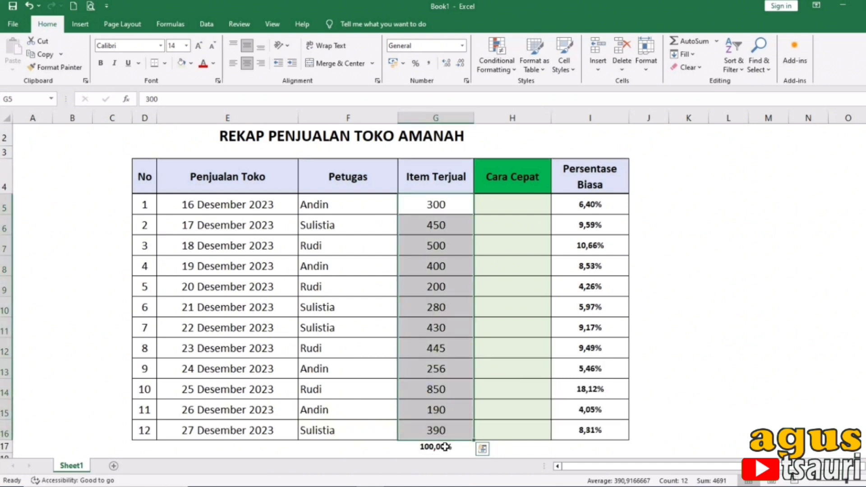
key(ctrl+z)
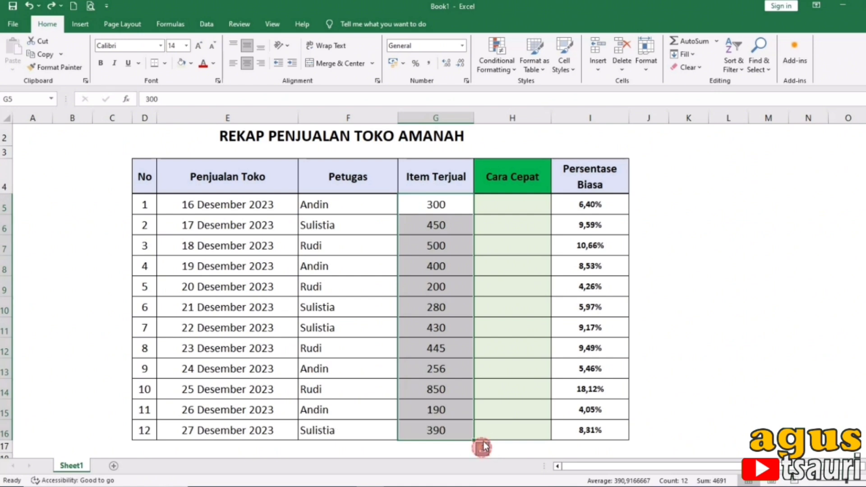
Step: Apply the side-by-side % Total from Quick Analysis to fill Cara Cepat for all 12 days
click(483, 448)
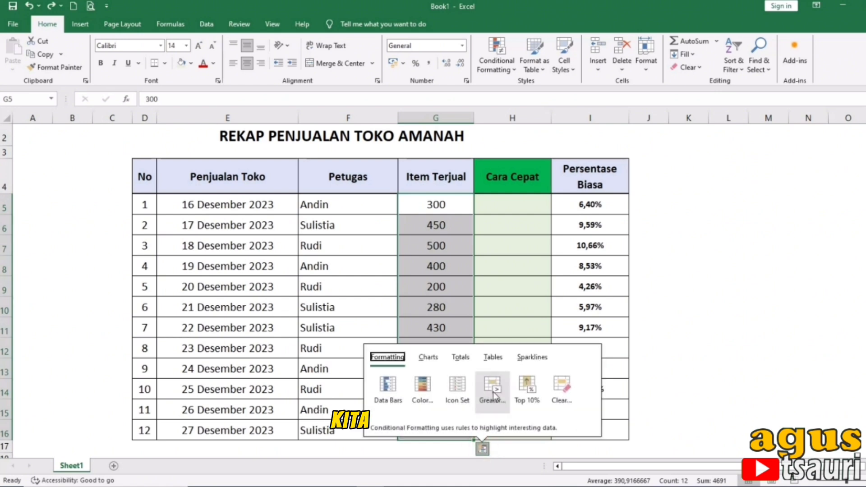
click(463, 357)
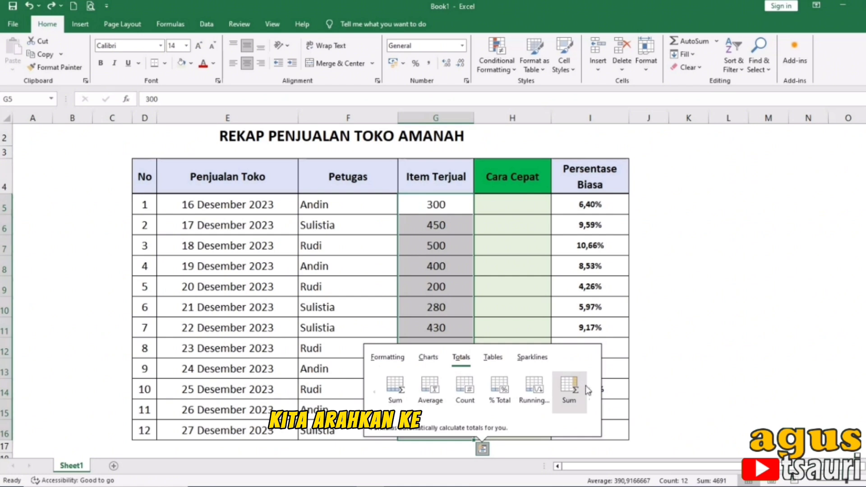
click(593, 389)
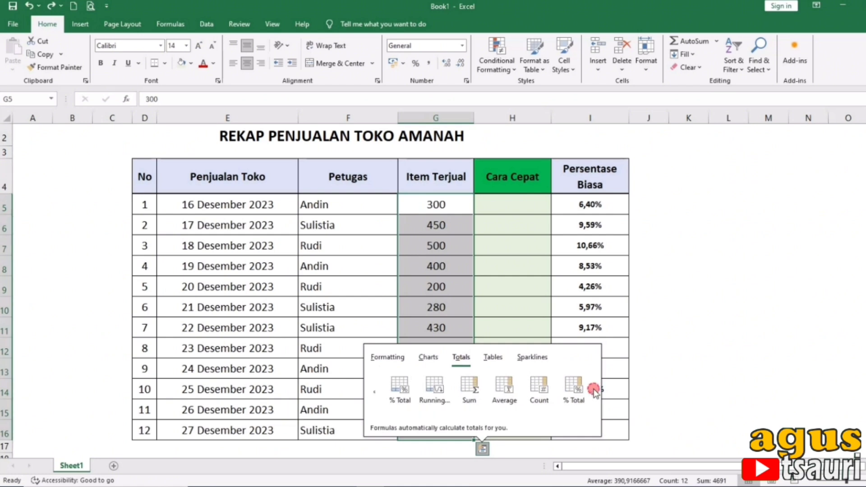
click(593, 390)
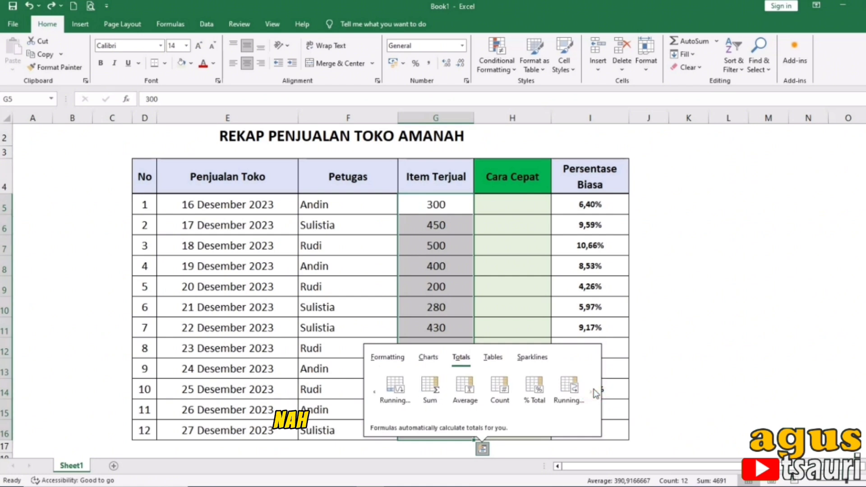
click(536, 392)
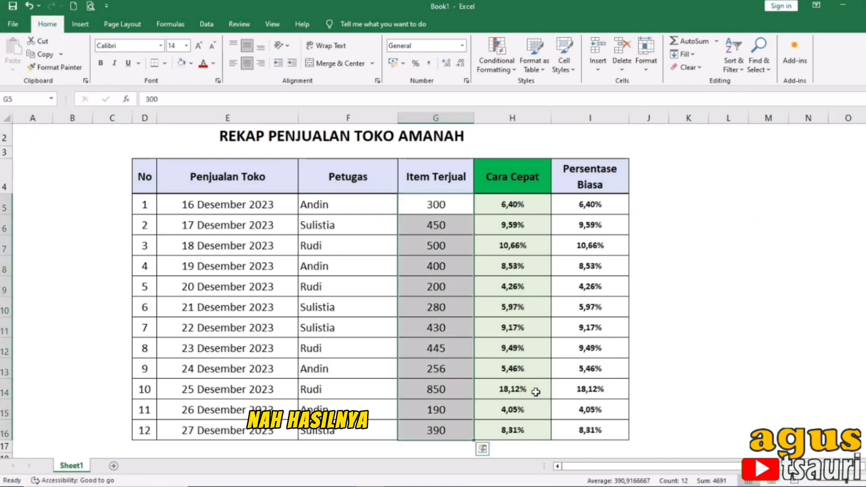
click(779, 336)
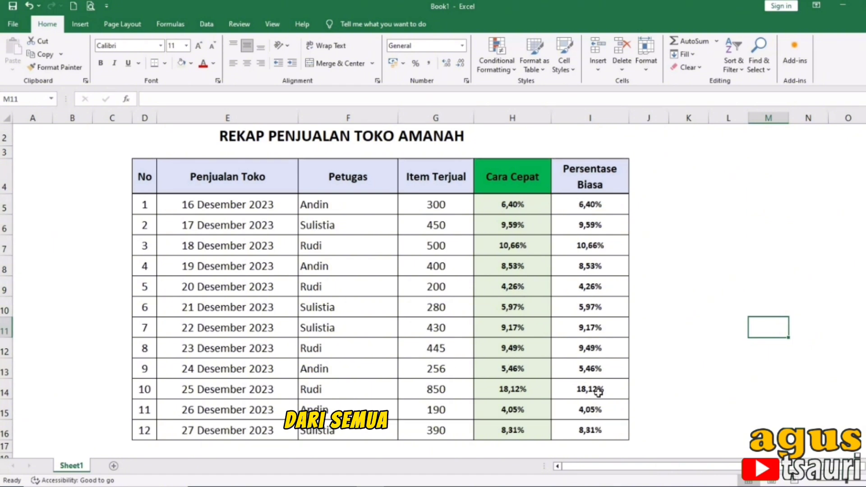
click(511, 205)
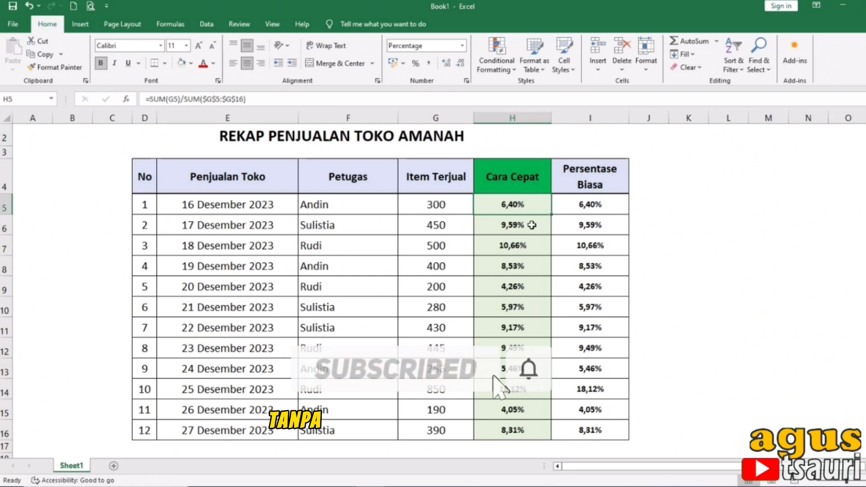
click(582, 210)
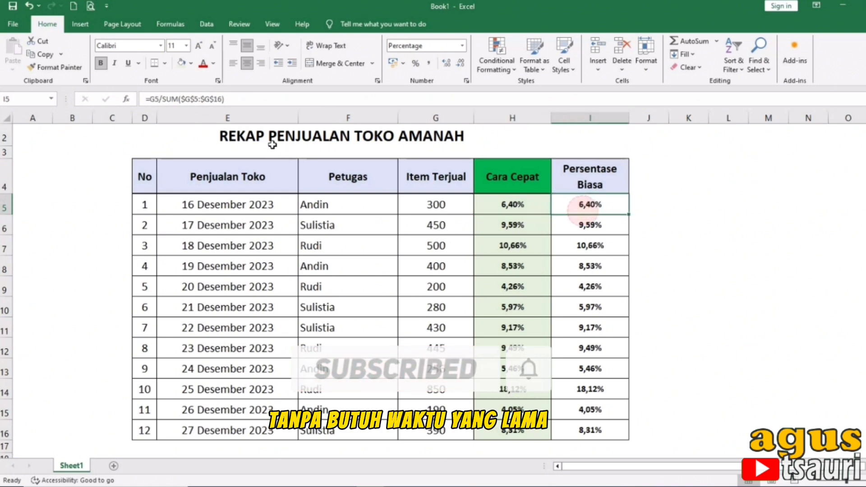
click(503, 207)
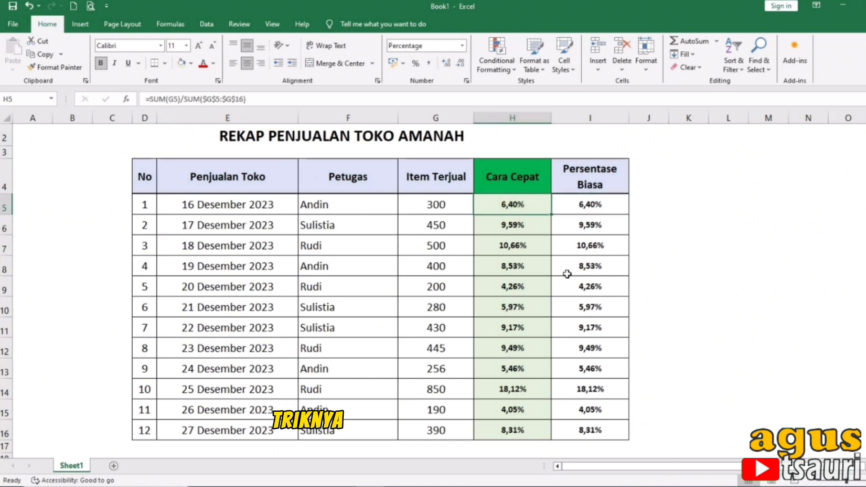
click(592, 198)
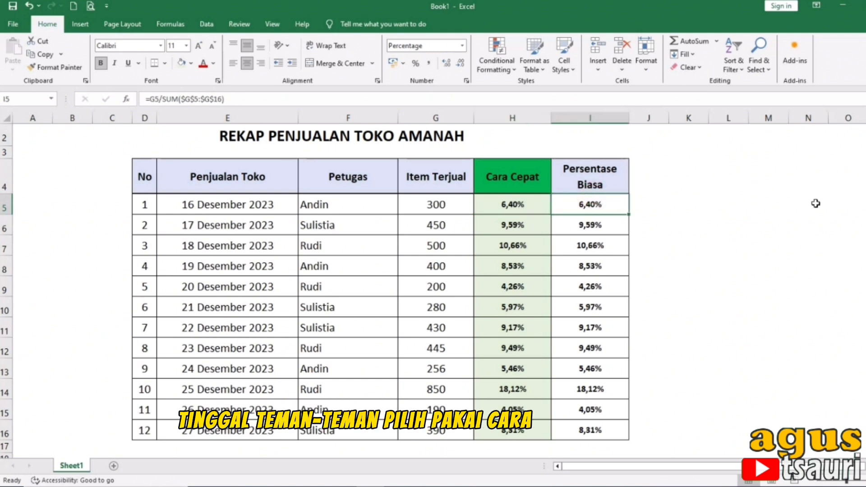
click(802, 219)
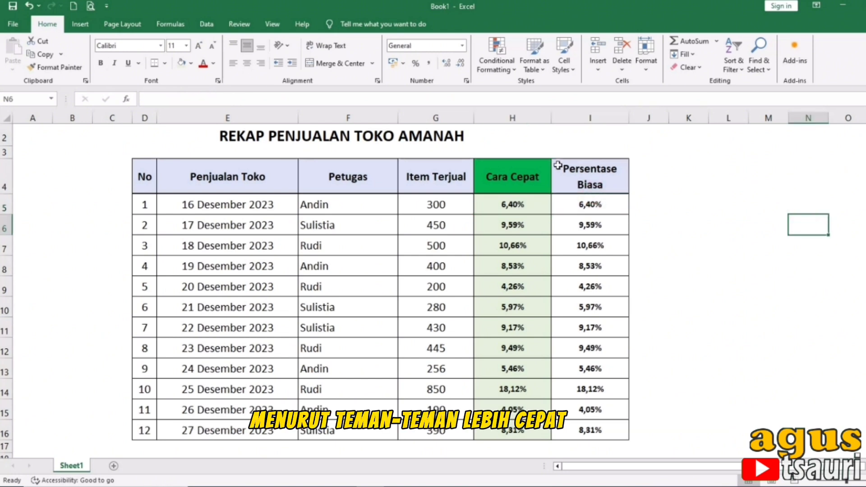